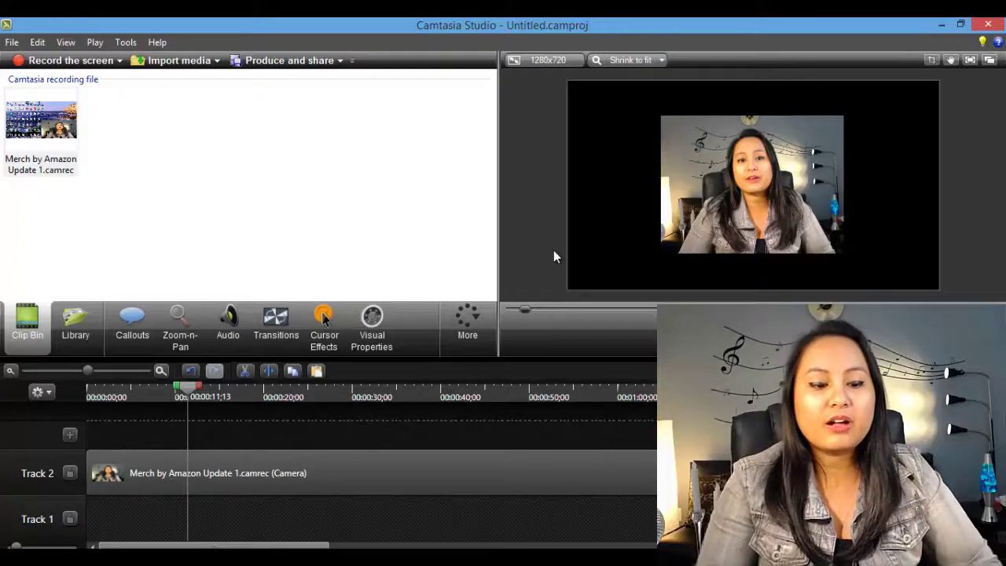
Select the 'Merch by Amazon Update 1' webcam clip on Track 2
click(231, 461)
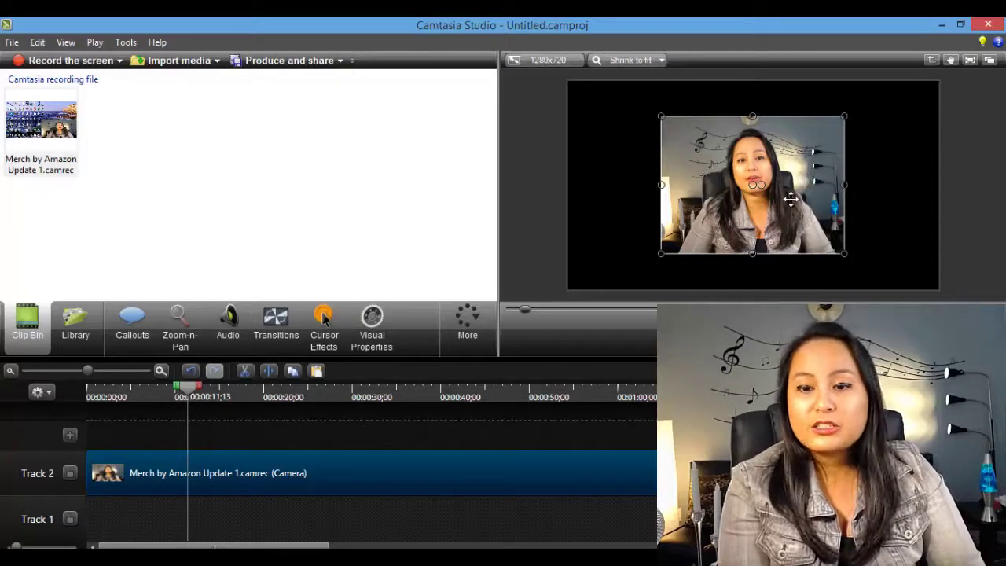
Reselect the Track 2 webcam clip and turn on Toggle Crop Mode
click(548, 196)
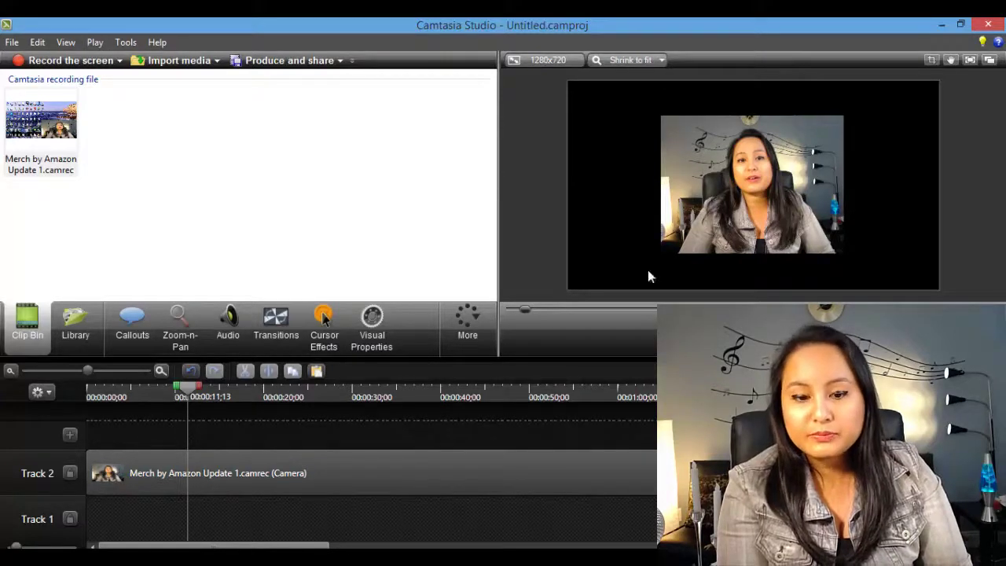
click(525, 456)
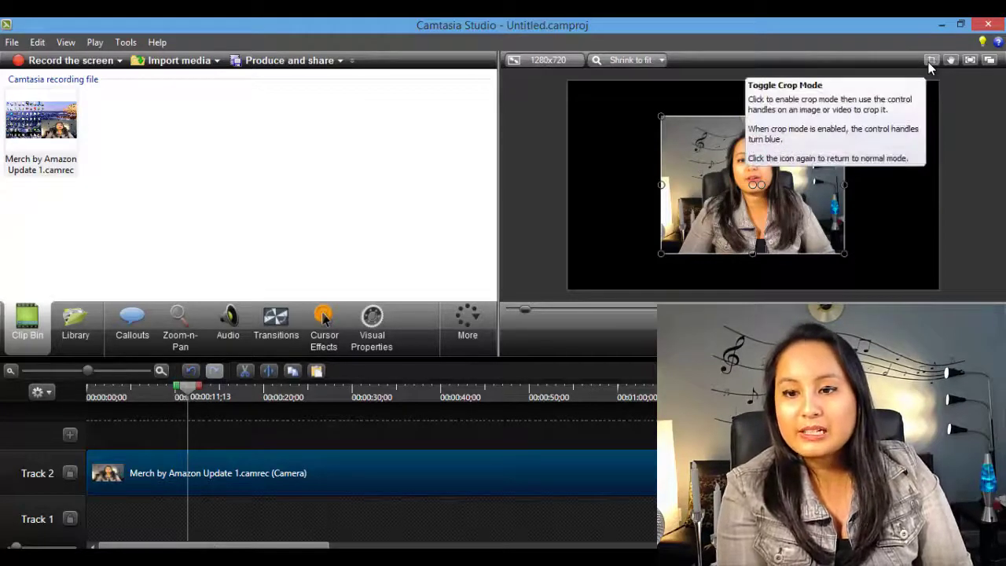
click(928, 62)
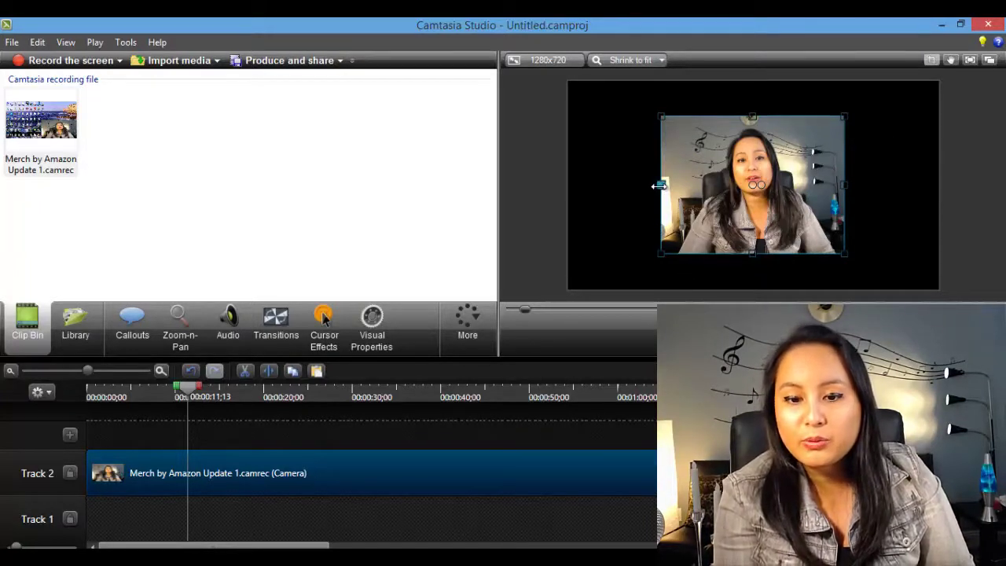
Drag the webcam clip's left and right crop handles inward, leaving a tall narrow frame
drag(658, 186, 695, 191)
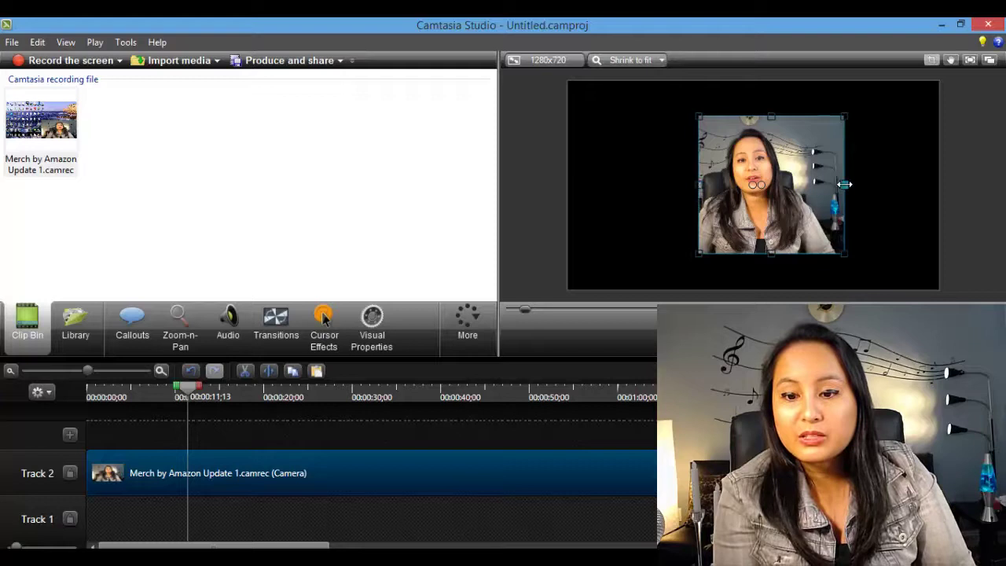
drag(842, 184, 807, 185)
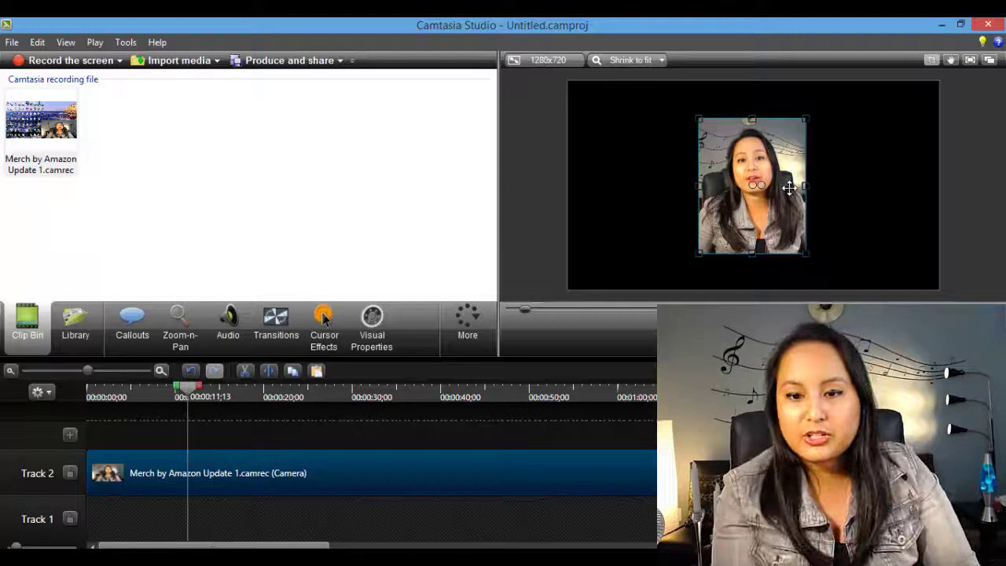
drag(765, 161, 766, 161)
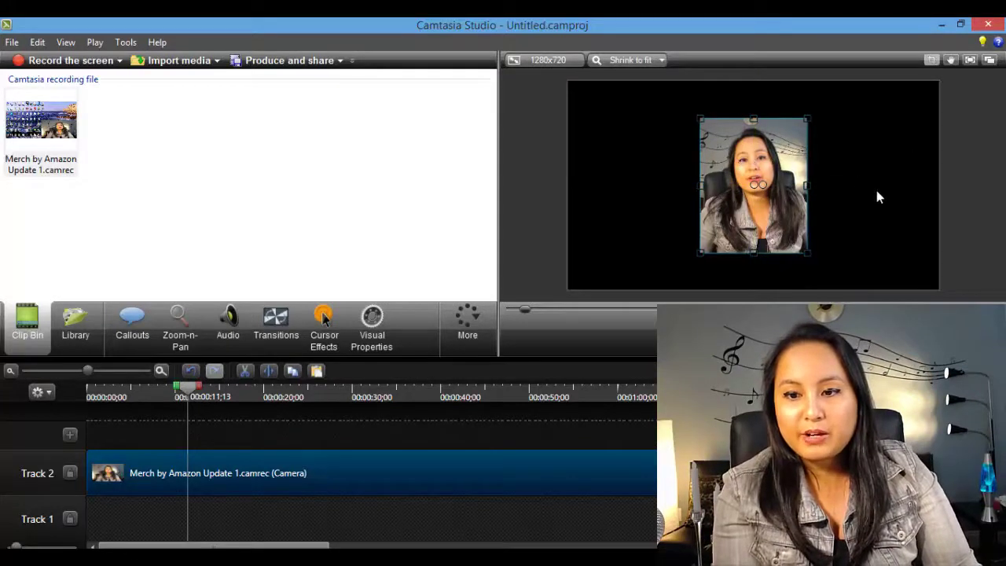
Turn crop mode off and drag the portrait clip toward the canvas's left side
click(930, 62)
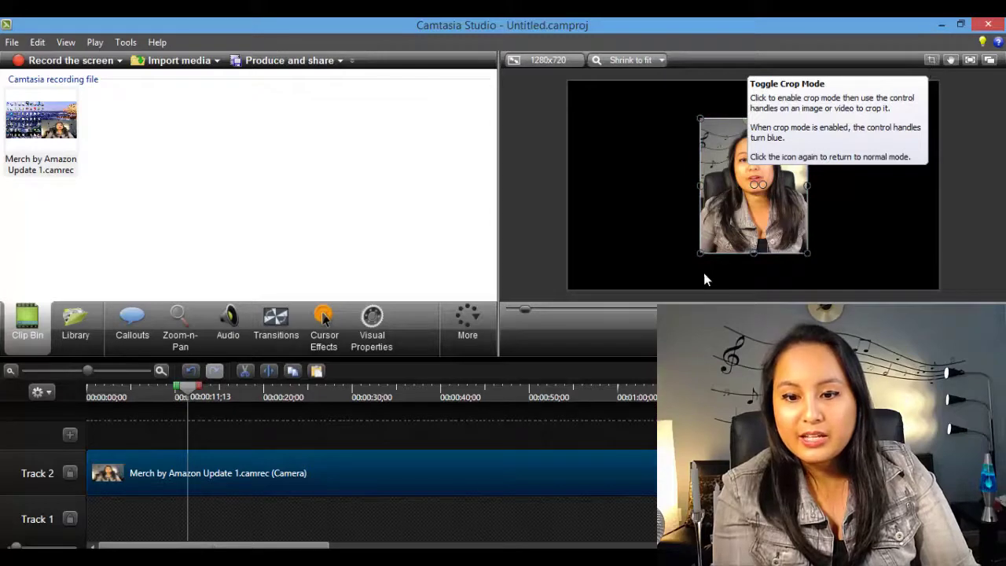
drag(726, 195, 610, 201)
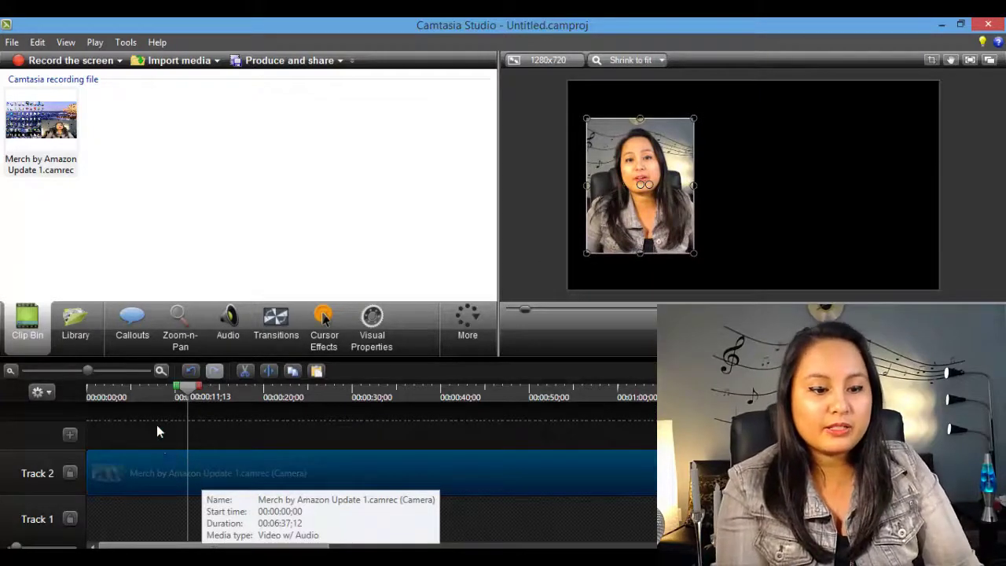
click(197, 429)
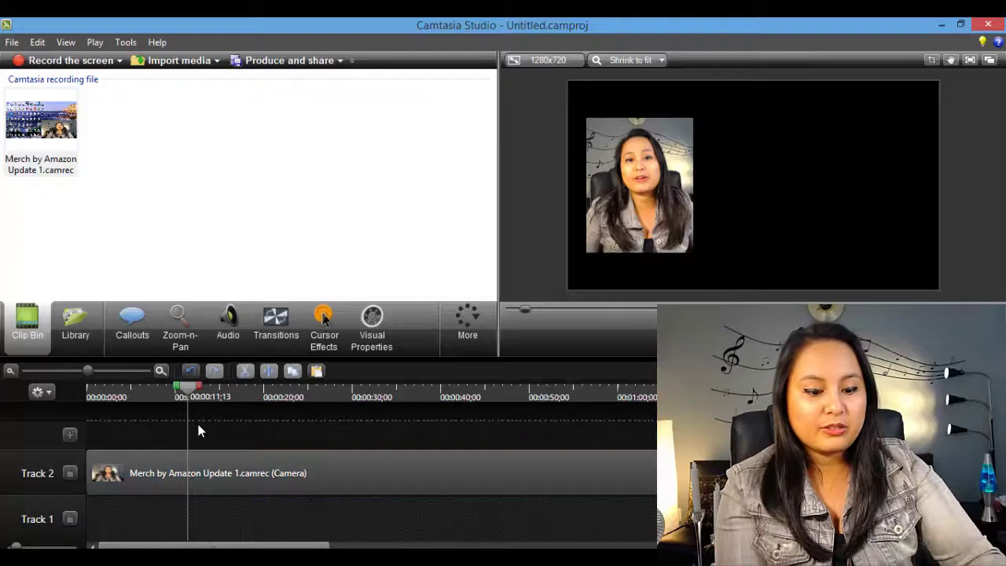
Paste a clip copy onto Track 3 beside the first, then paste another at 00:00:15:08
key(ctrl+v)
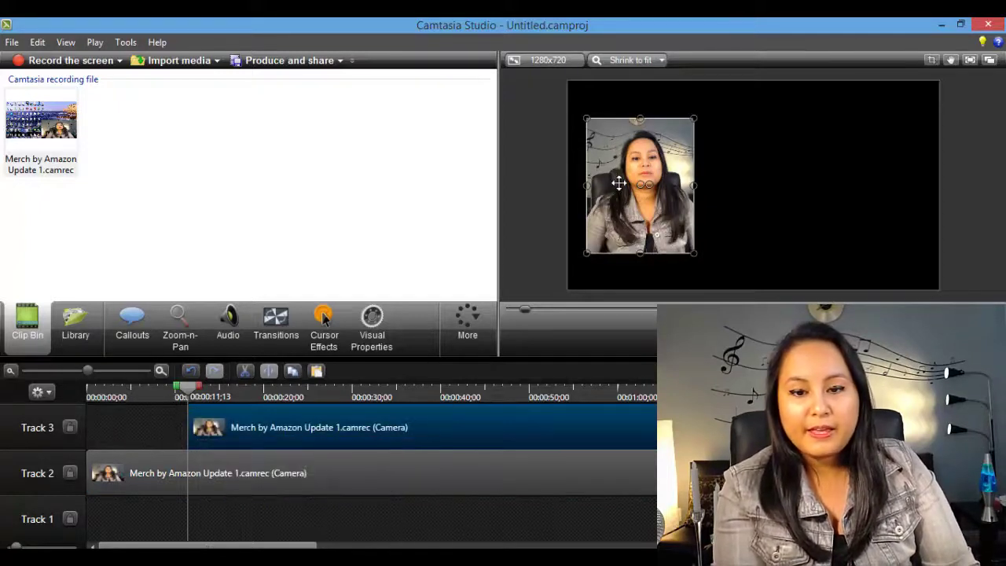
drag(616, 184, 735, 183)
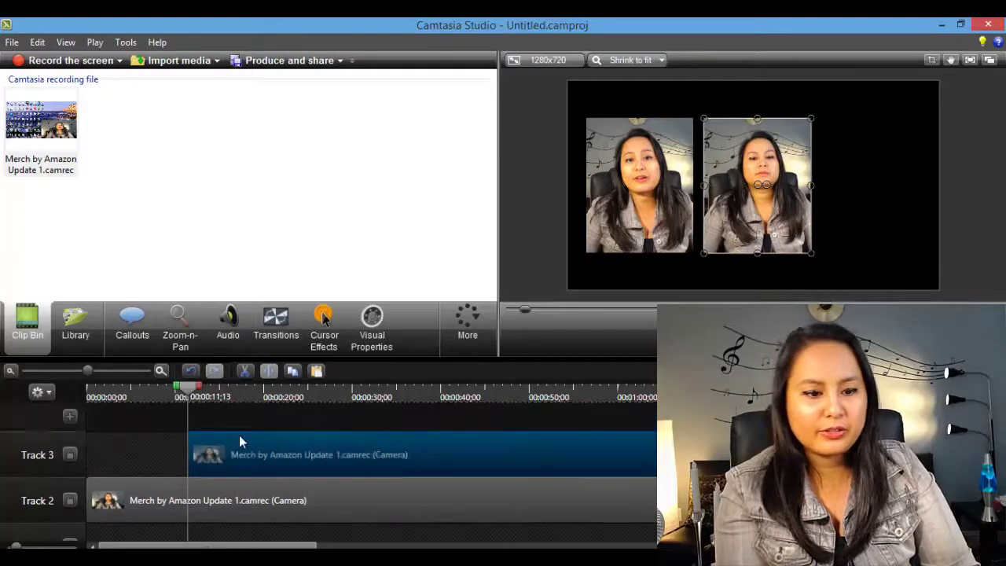
click(223, 397)
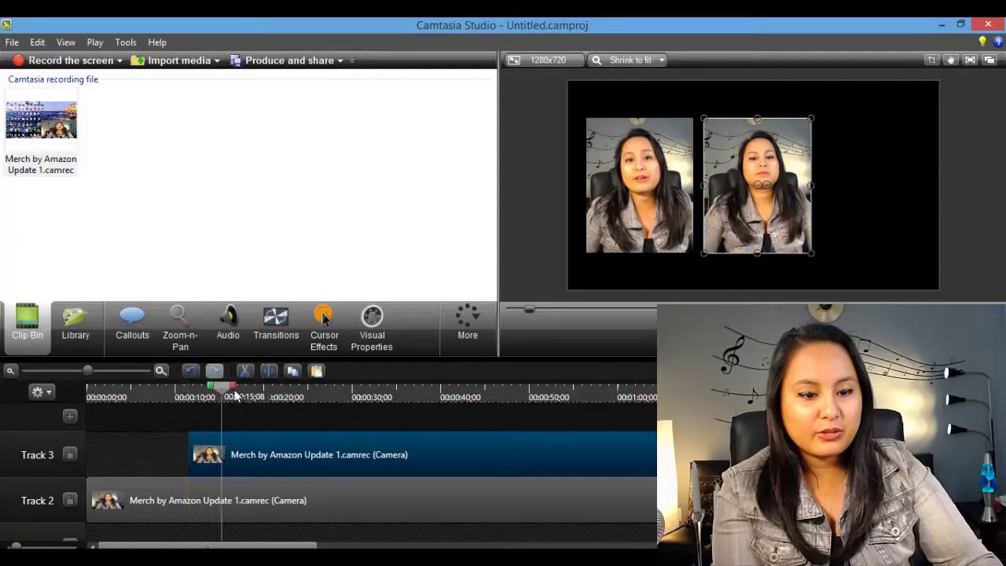
click(236, 407)
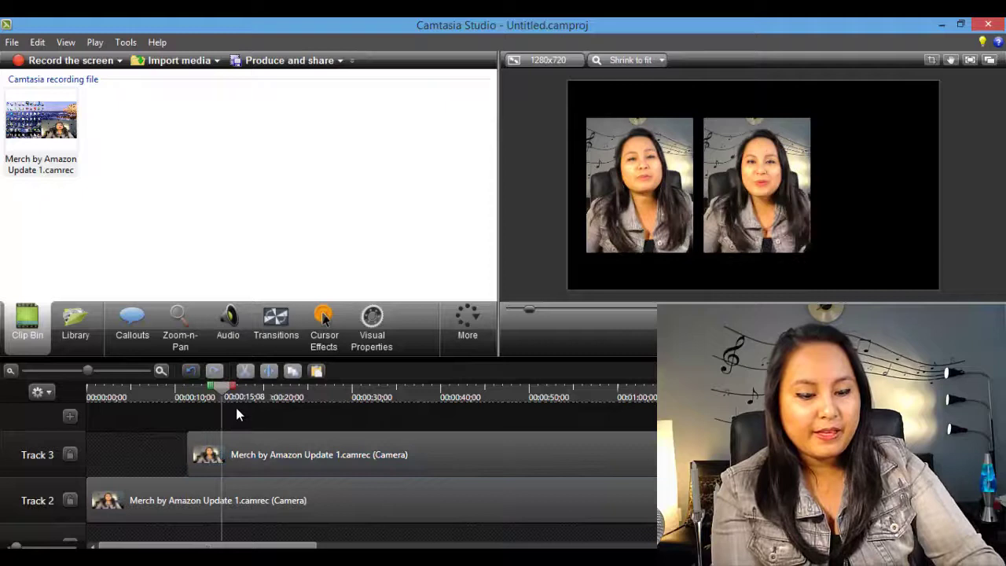
key(ctrl+v)
Move the Track 4 copy to the right and snap all three clips into an even row
drag(654, 190, 864, 196)
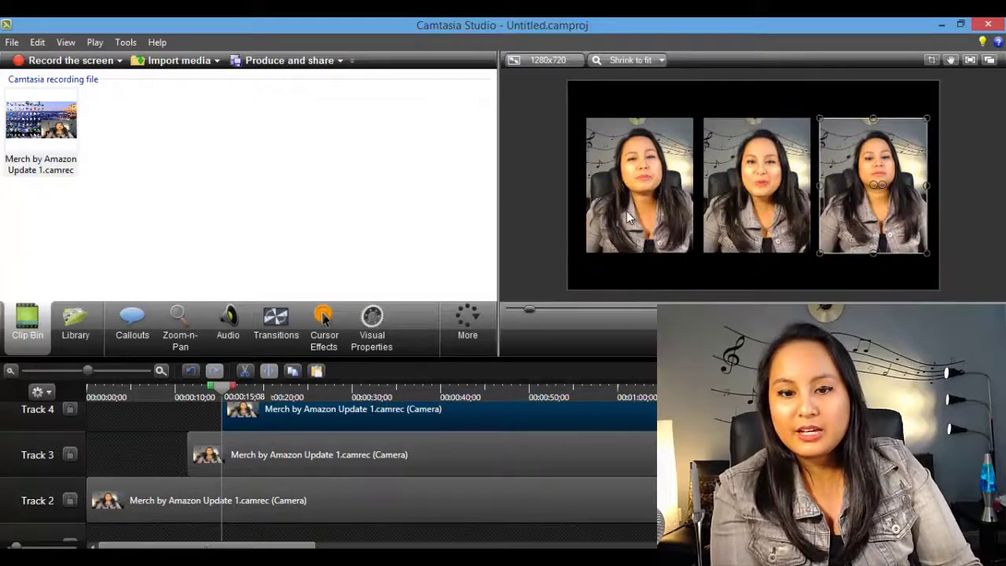
drag(627, 212, 625, 212)
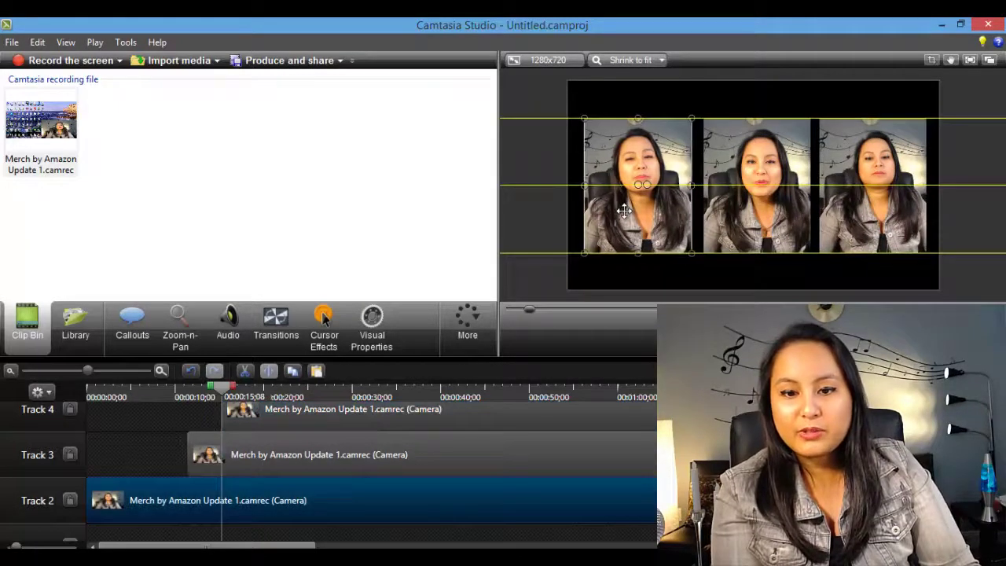
drag(746, 228, 742, 228)
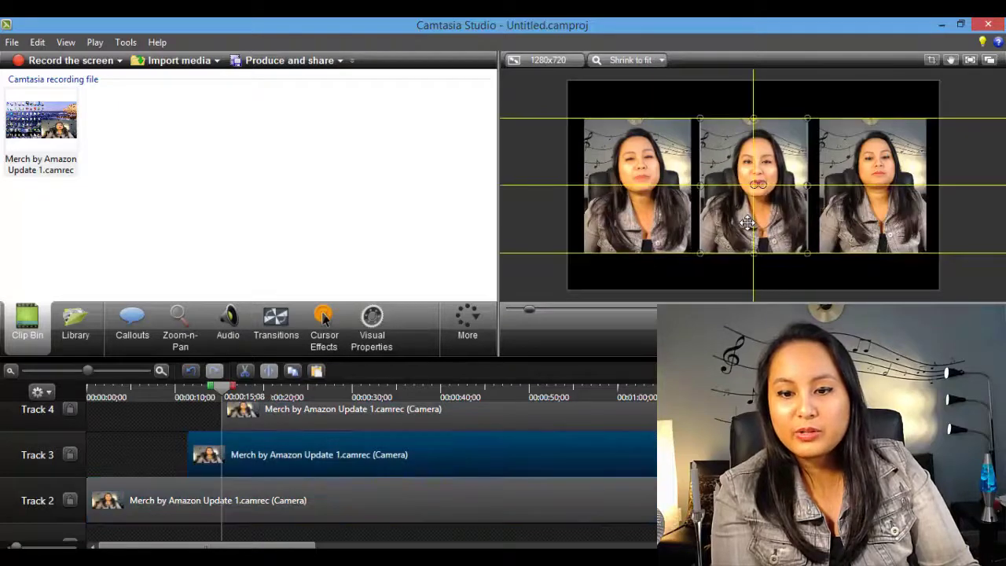
drag(857, 227, 857, 219)
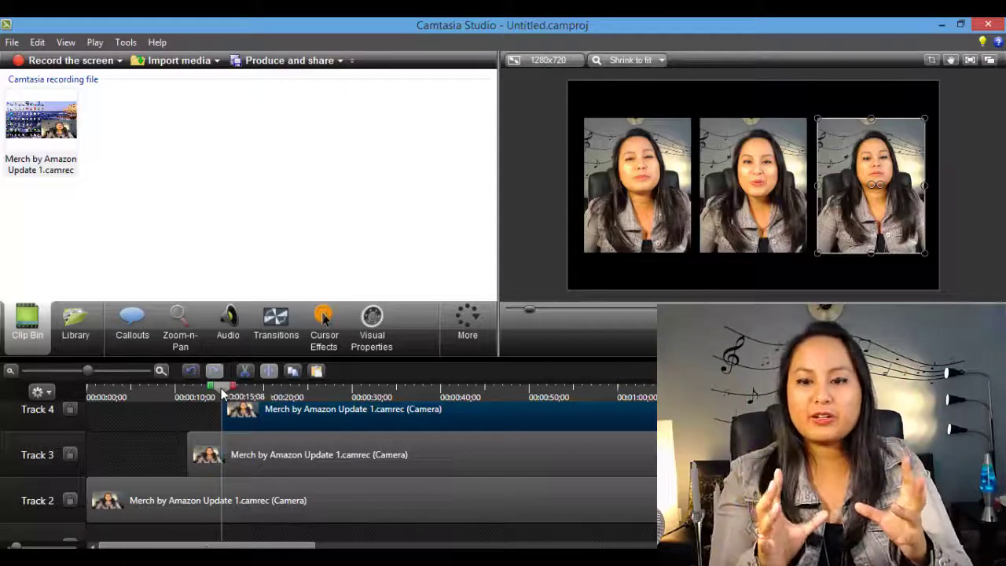
Scrub the playhead slightly later and play the preview of the three side-by-side copies
drag(223, 393, 241, 396)
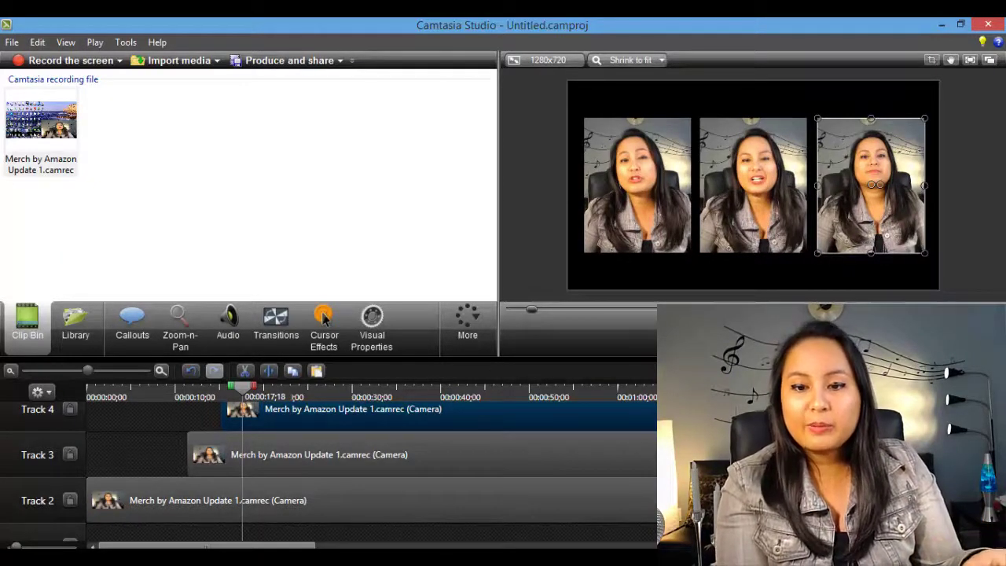
key(space)
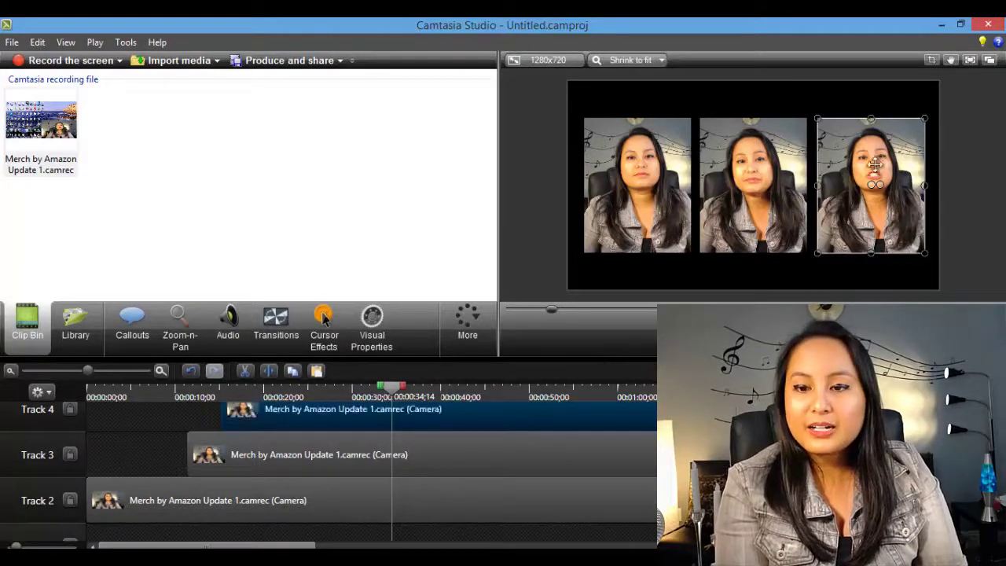
Turn crop mode back on and select the rightmost portrait clip to show its crop handles
click(930, 62)
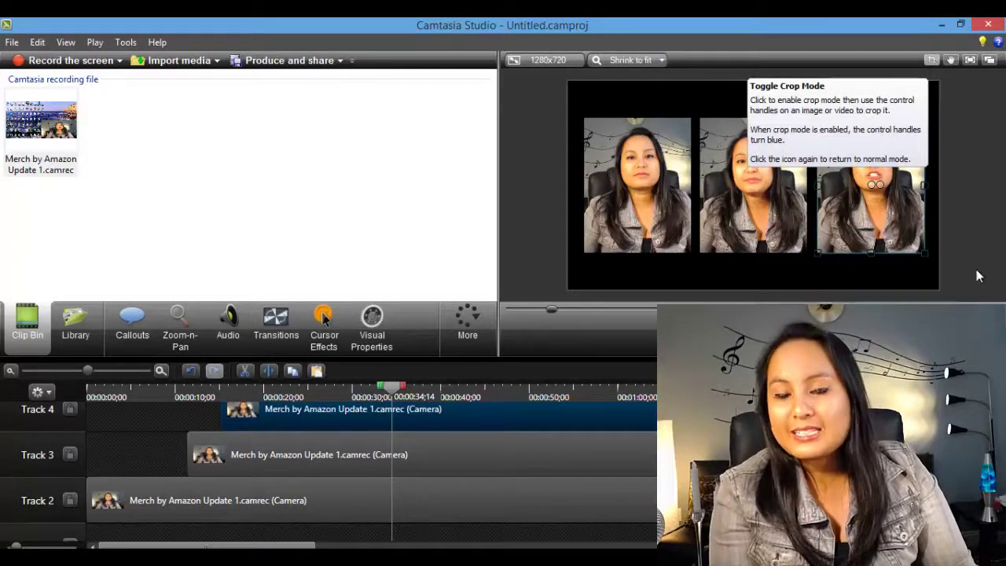
click(915, 285)
click(878, 166)
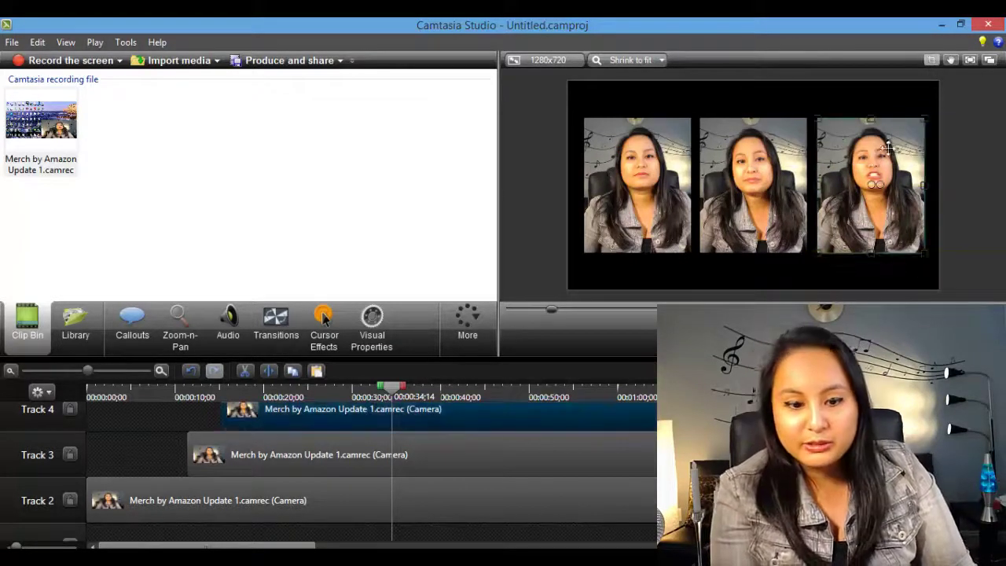